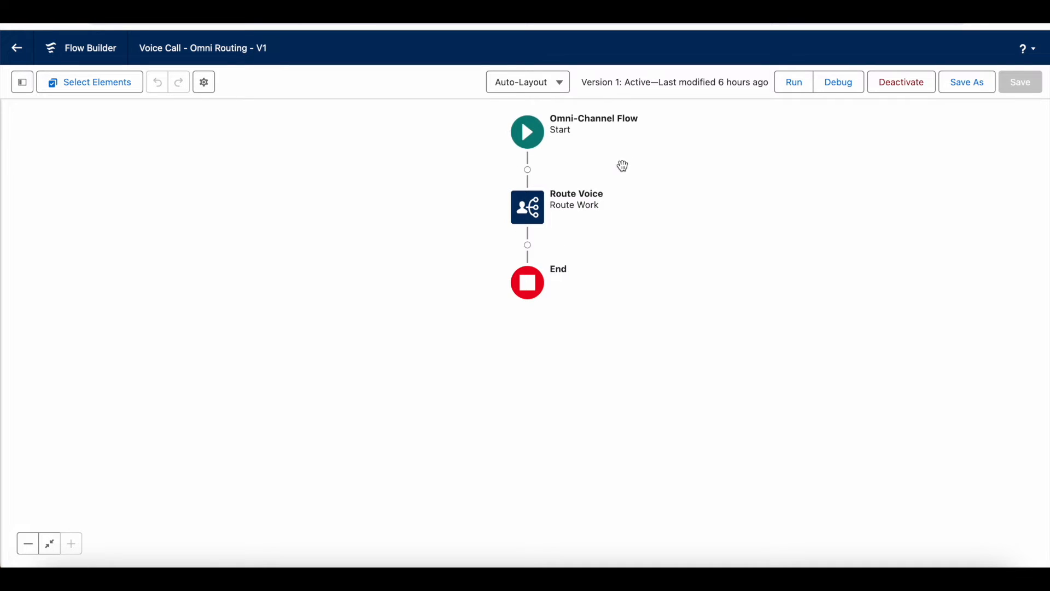
Step: Open the Route Voice element and review its routing input values, including service channel and queue
double_click(540, 205)
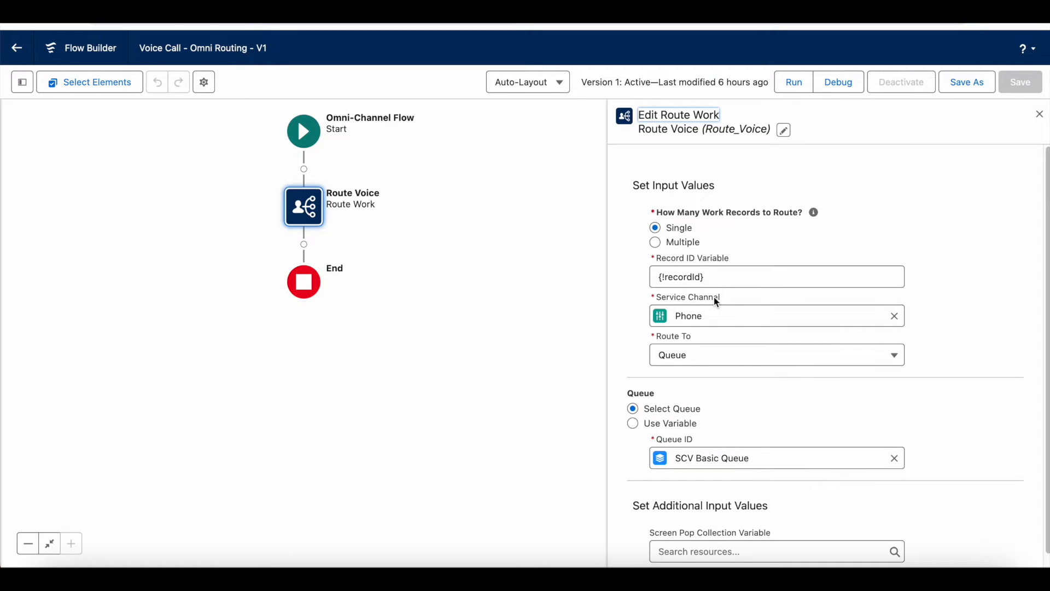
scroll(714, 312, "down", 1)
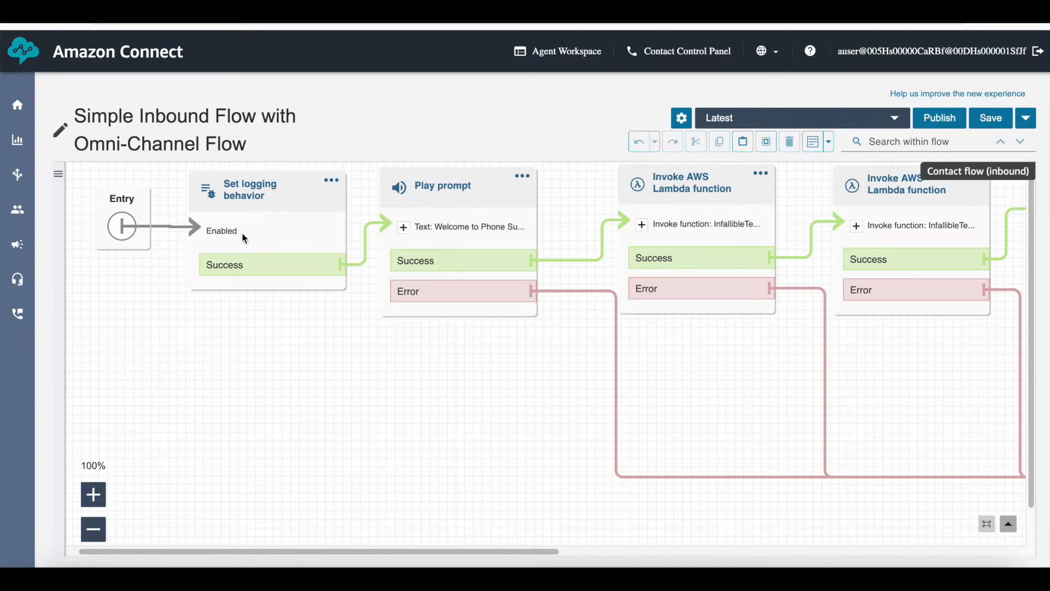
Step: In Amazon Connect, inspect the Lambda function block following Play prompt, including its function ARN, input parameters and timeout, and close it without saving
mouse_move(370, 262)
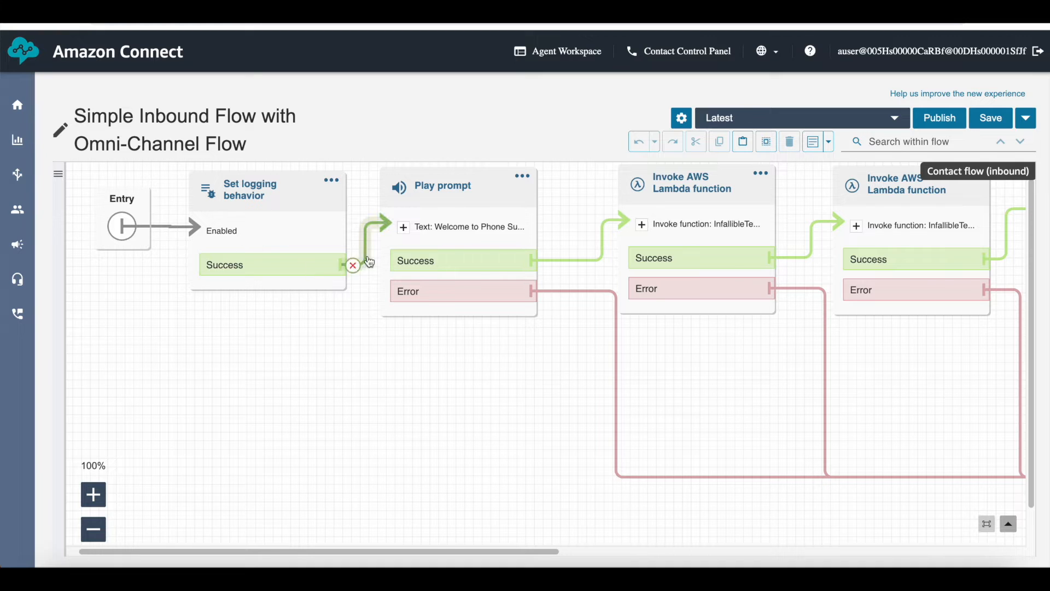
left_click(462, 229)
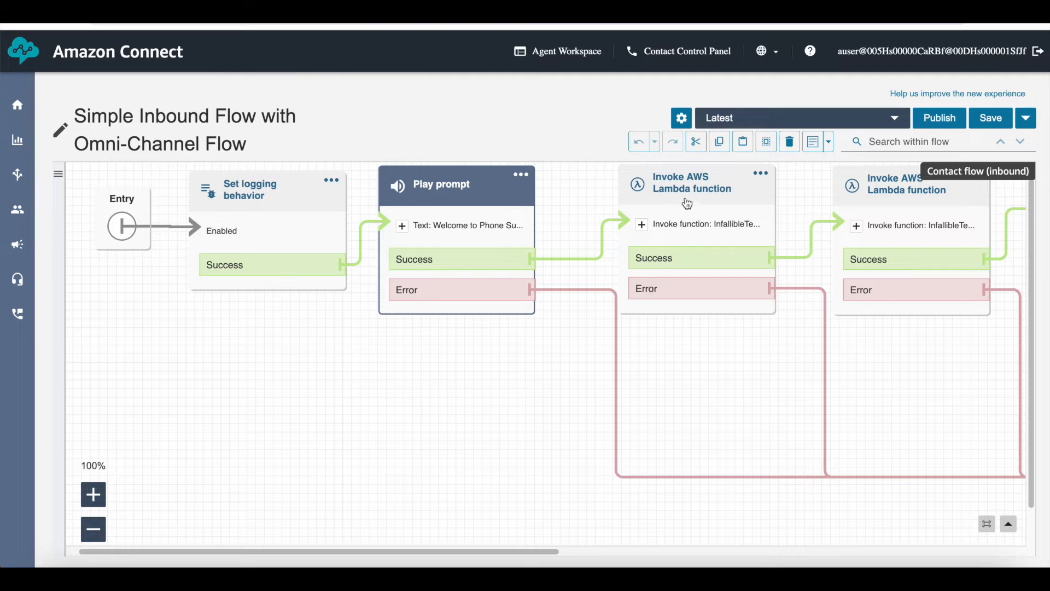
left_click(687, 199)
double_click(688, 199)
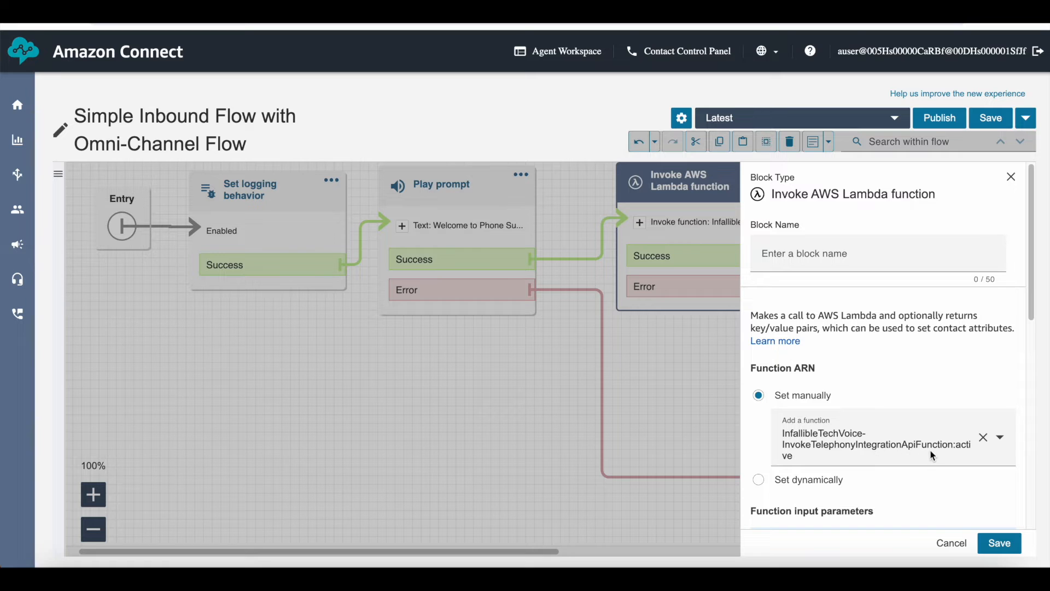
left_click_drag(1035, 201, 1021, 299)
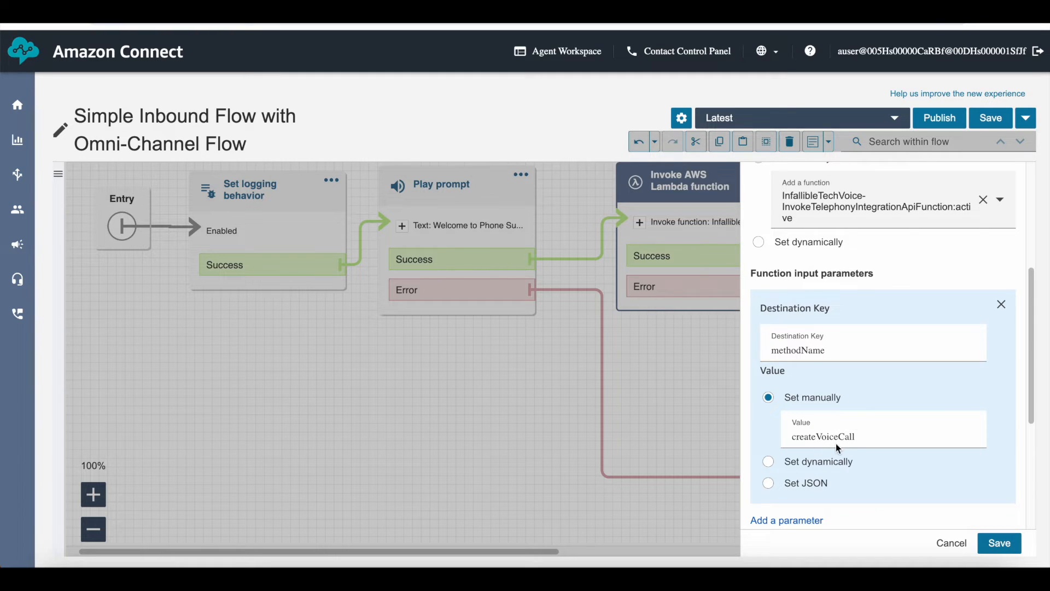
scroll(910, 383, "down", 2)
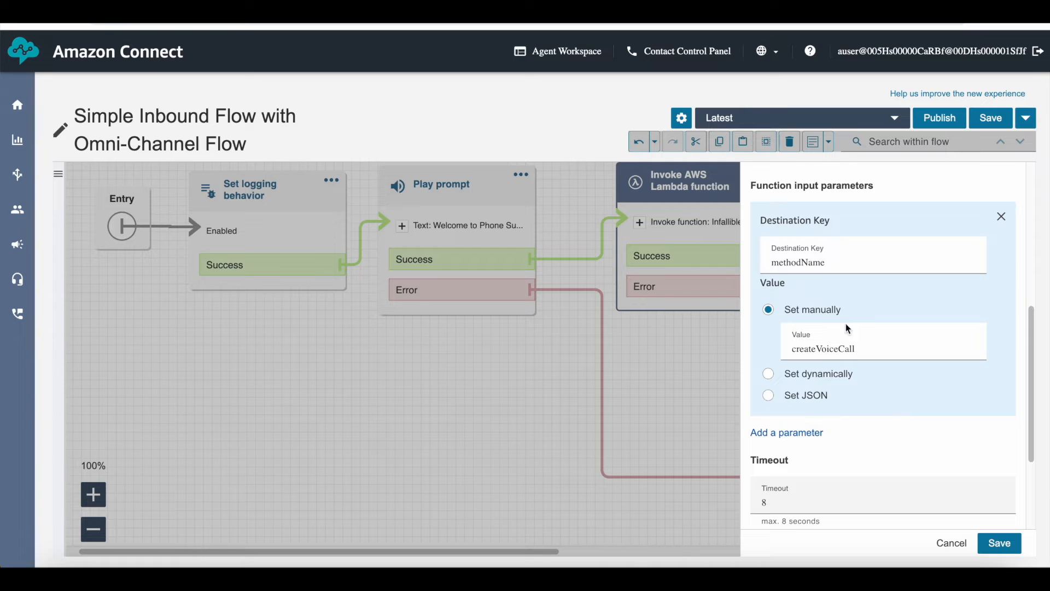
scroll(872, 356, "down", 2)
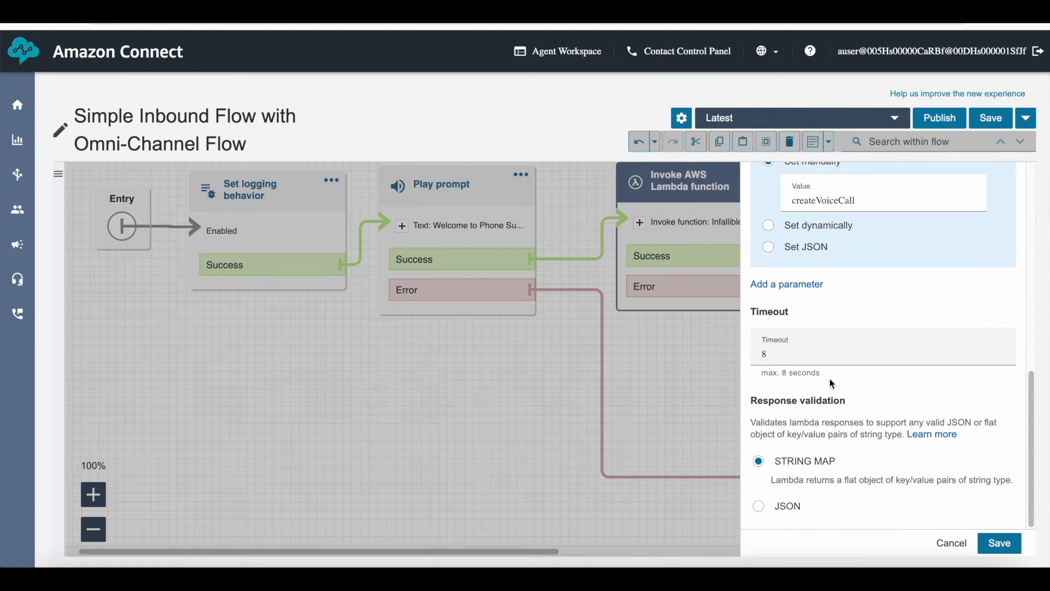
left_click(949, 543)
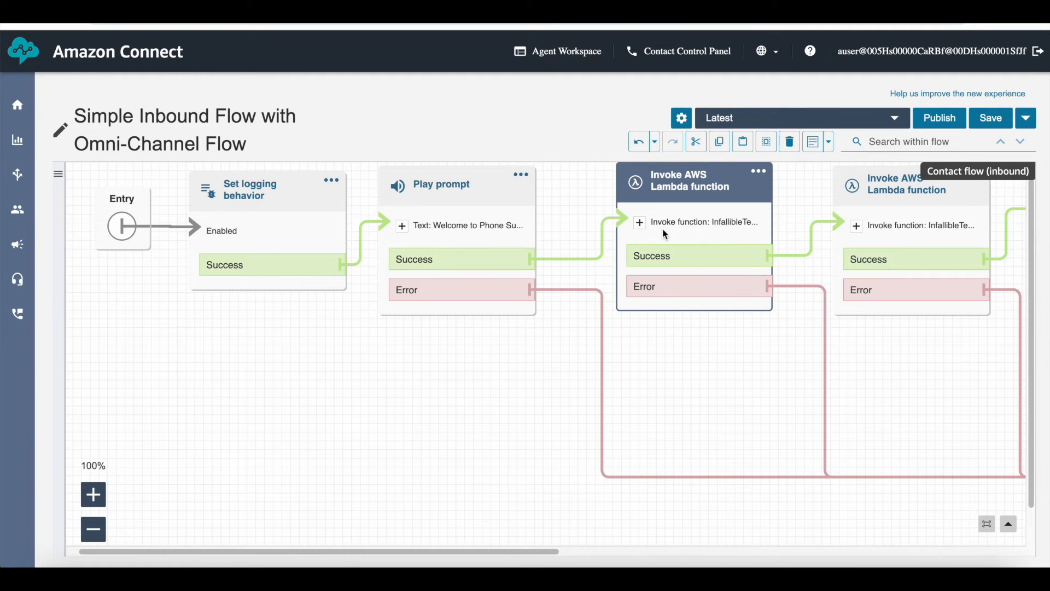
Step: Open the second Invoke AWS Lambda function block and review its function ARN and the methodName and flowDevName parameters
left_click_drag(714, 347, 489, 353)
left_click_drag(682, 368, 607, 372)
left_click(613, 198)
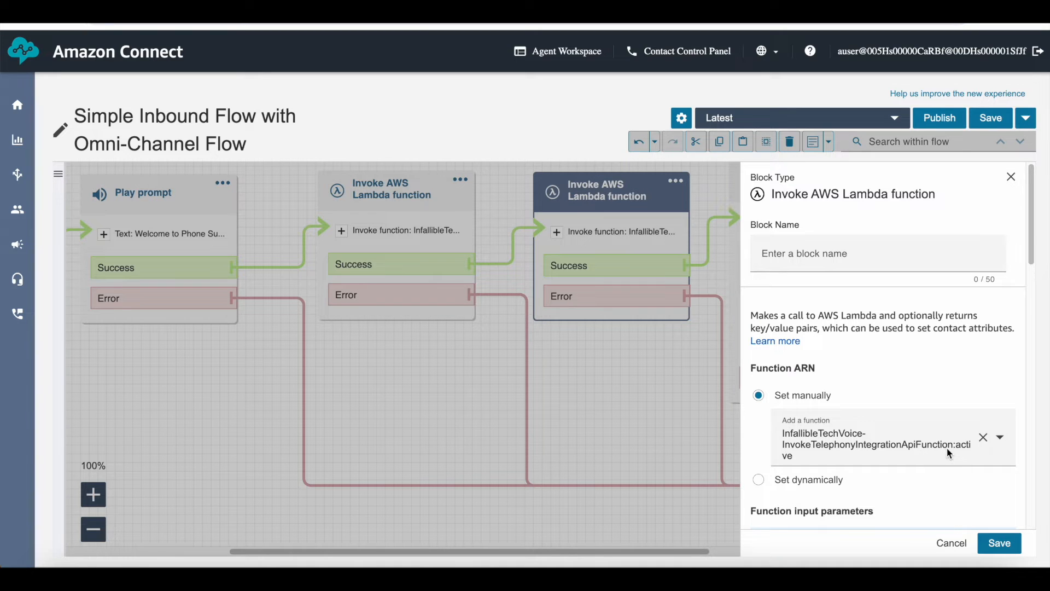
left_click_drag(1032, 215, 1032, 303)
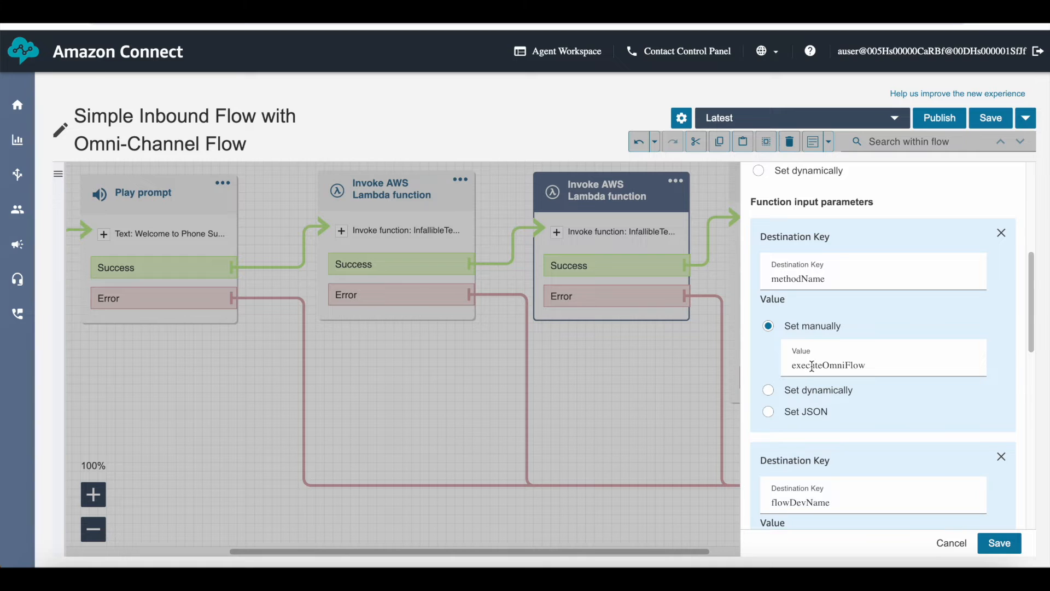
left_click_drag(1028, 275, 1025, 328)
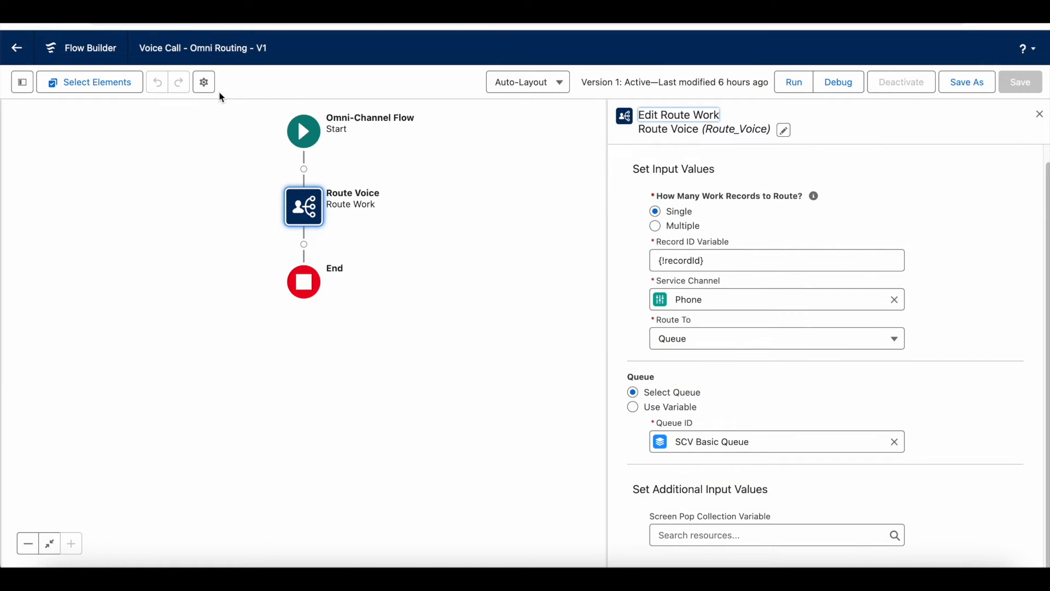
Step: In Salesforce Flow Builder, check the flow's API name in the version properties and close them without changes
left_click(208, 84)
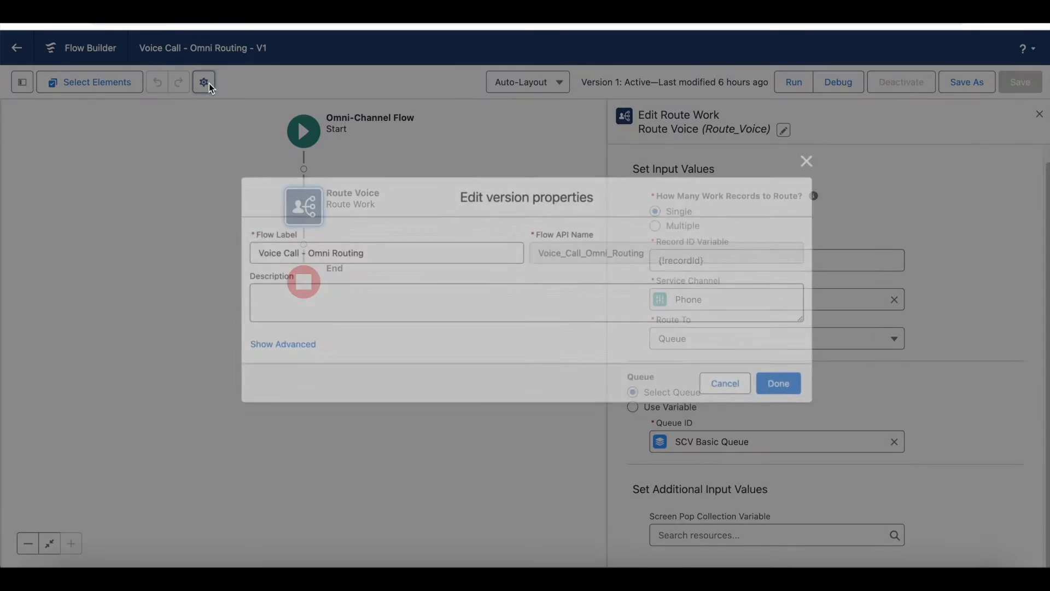
left_click_drag(650, 255, 543, 255)
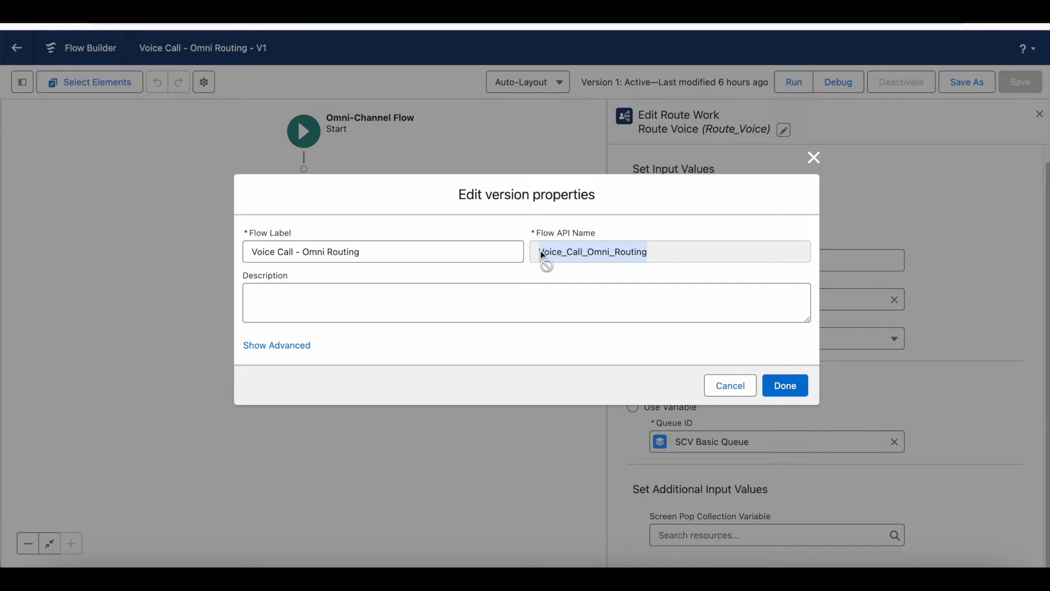
left_click(722, 386)
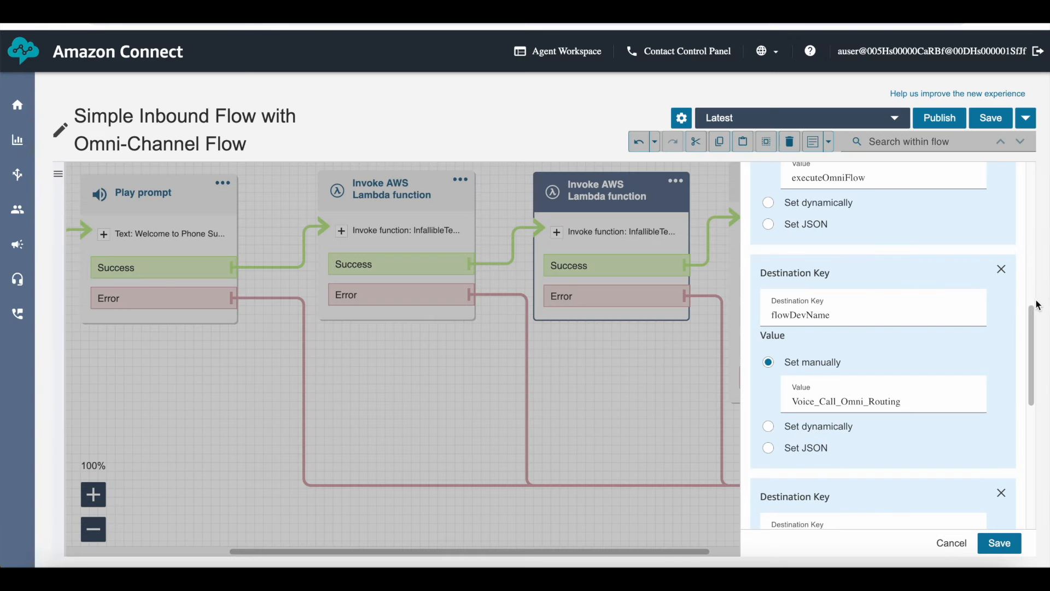
Step: Back in Amazon Connect, review the second Lambda block's flowInput-recordId parameter and close the block without saving
left_click_drag(1031, 318, 1031, 369)
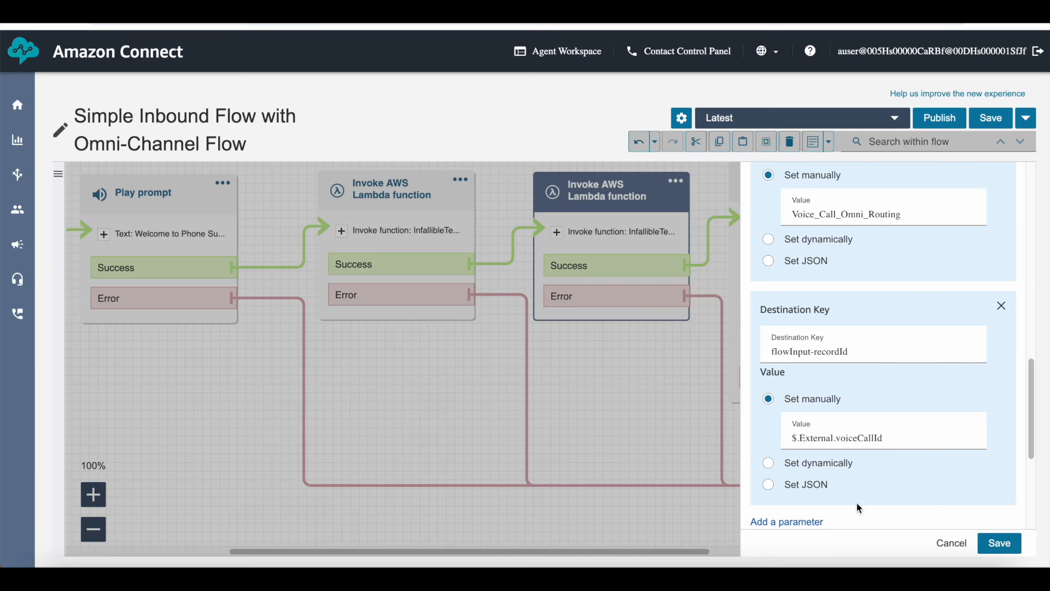
left_click(950, 543)
Step: Inspect the Set contact attributes block's queueArn attribute and its dynamic source, and close the block without saving
left_click_drag(672, 384, 480, 382)
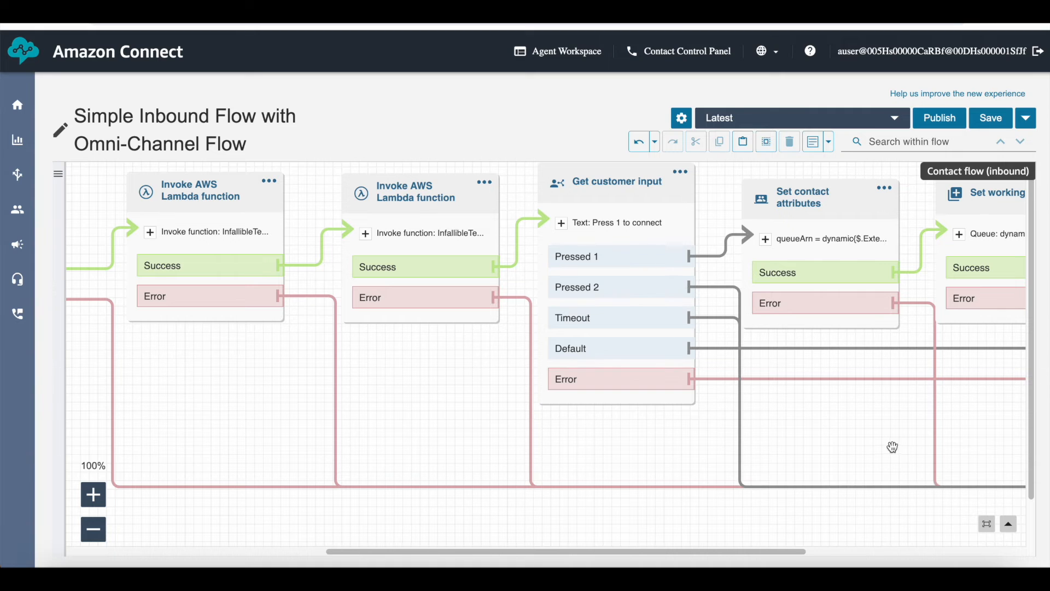
left_click_drag(893, 448, 692, 458)
left_click_drag(858, 424, 745, 431)
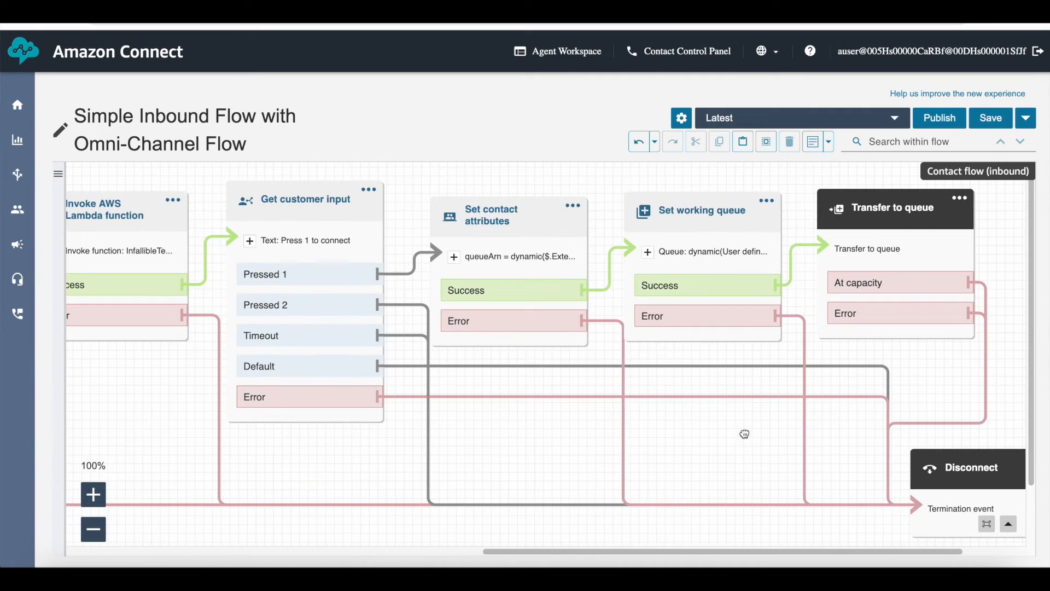
left_click(506, 220)
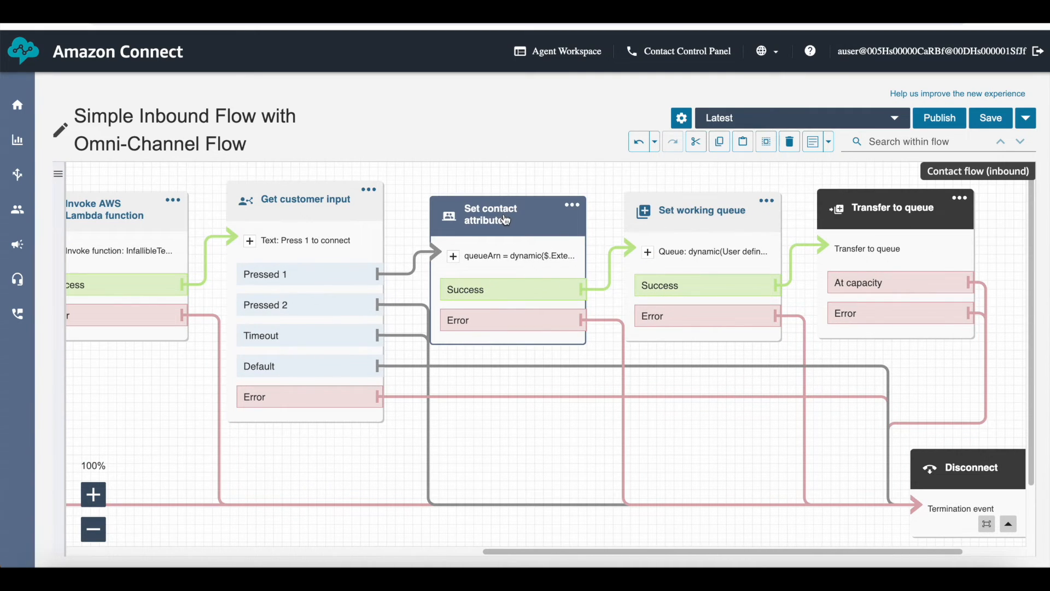
left_click(506, 220)
scroll(903, 358, "down", 5)
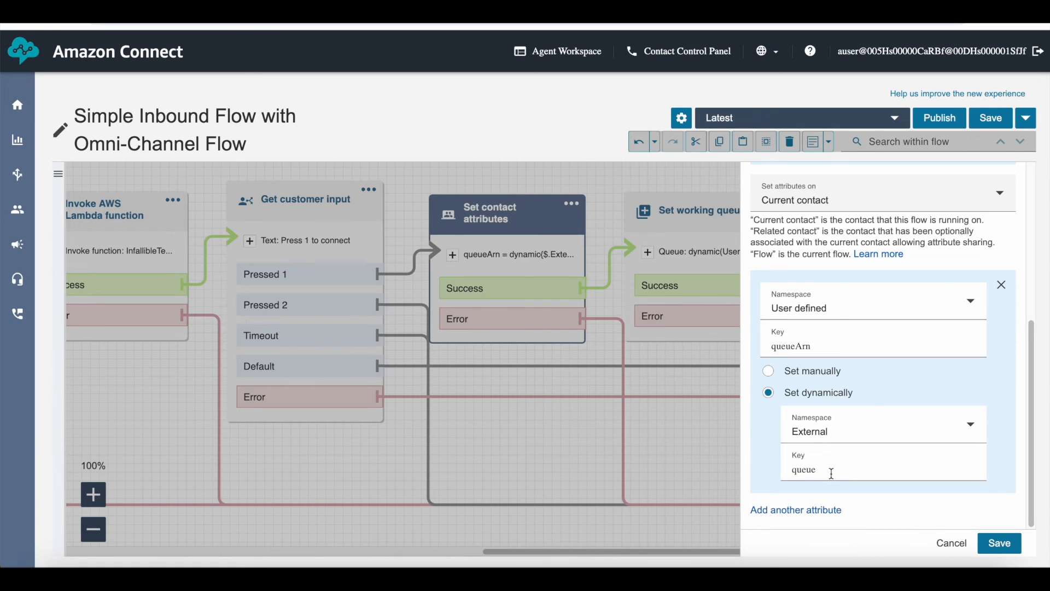
left_click(952, 543)
Step: Review how the Set working queue block picks its queue dynamically, and close the block without saving
left_click_drag(728, 435, 593, 437)
left_click(553, 217)
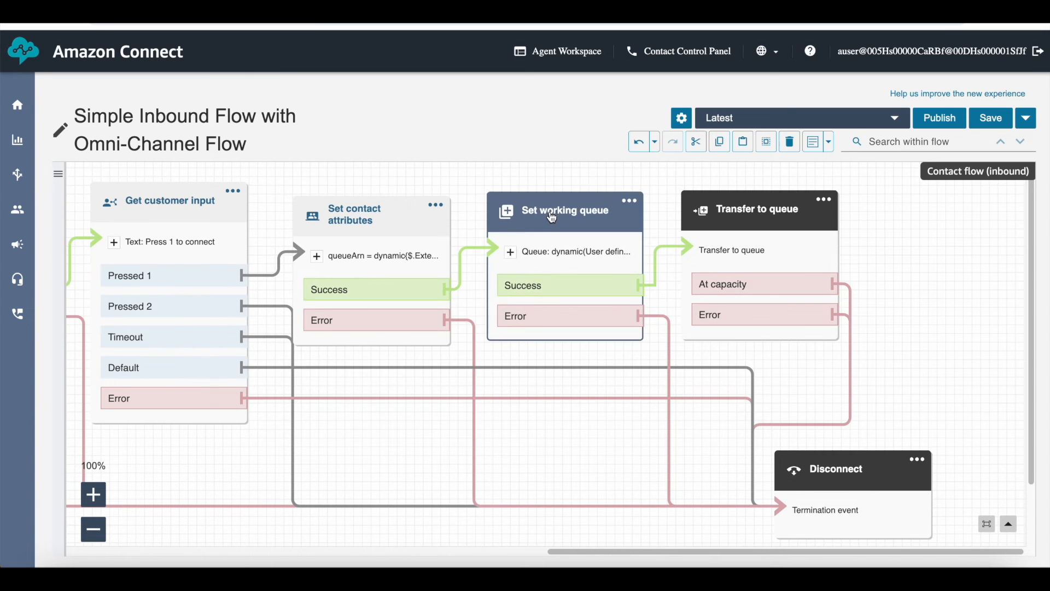
scroll(832, 399, "down", 1)
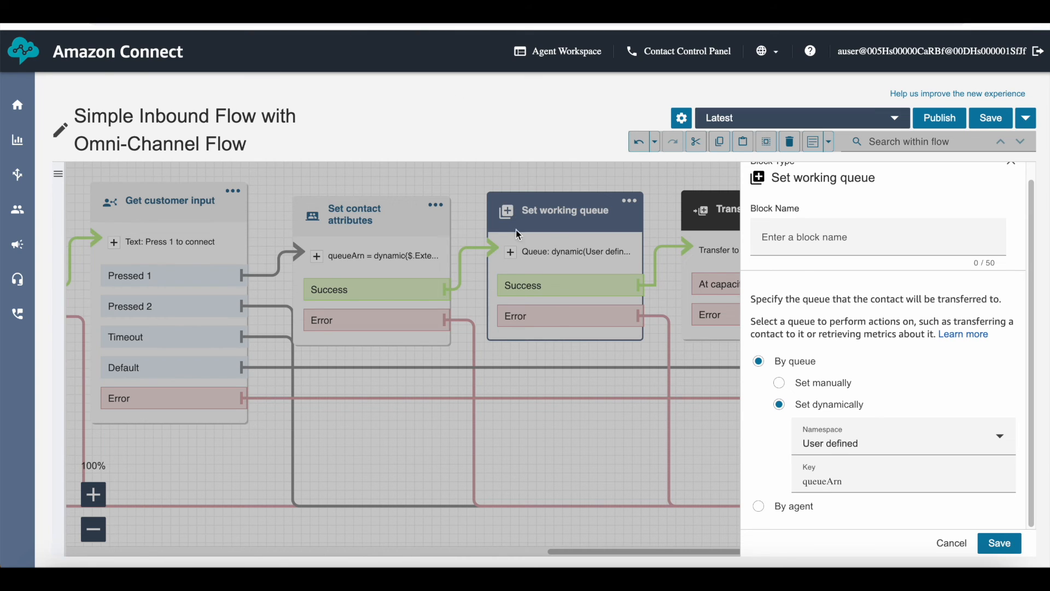
left_click(951, 543)
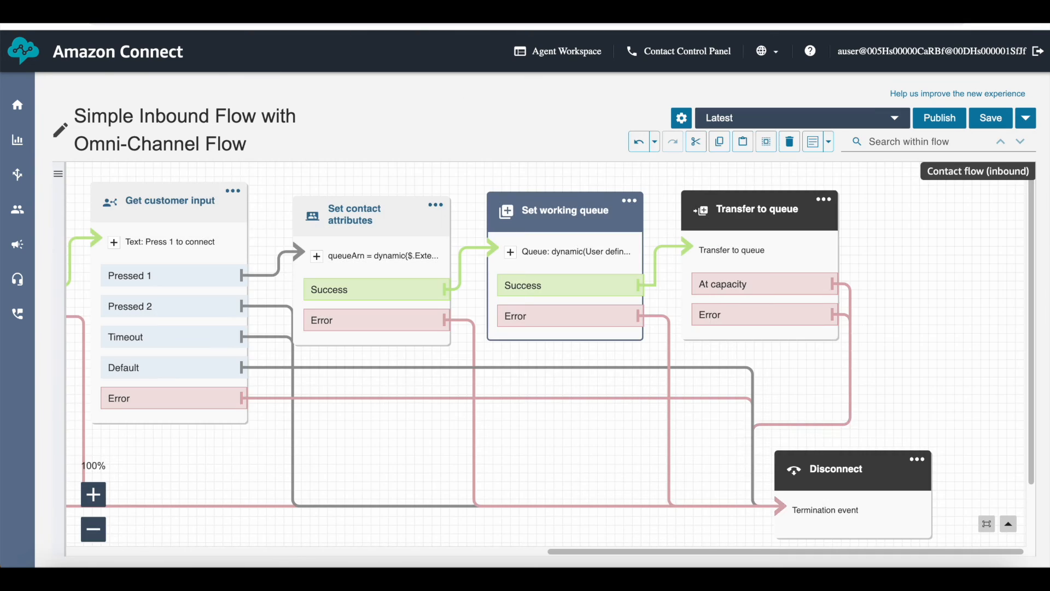